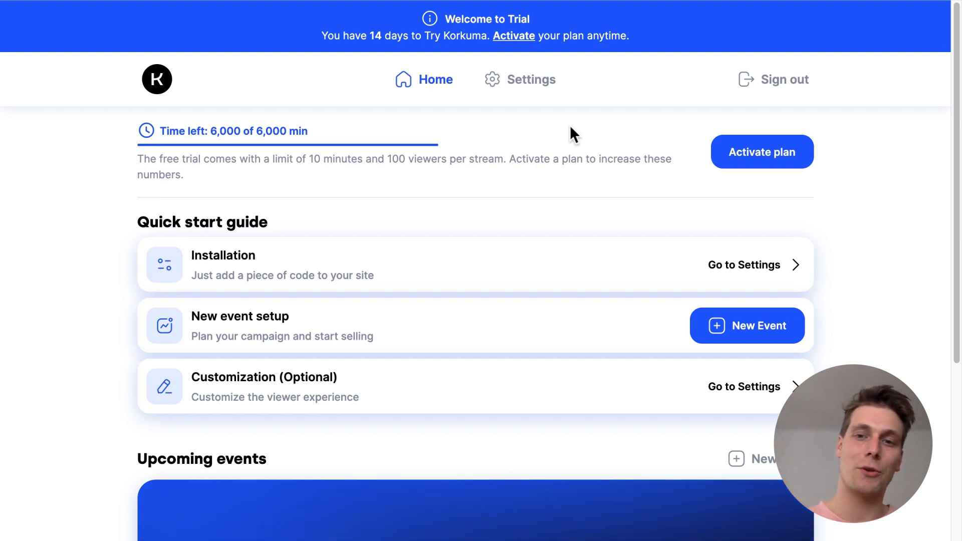
Open the installation settings from the quick start guide and copy the whole unique script
click(732, 284)
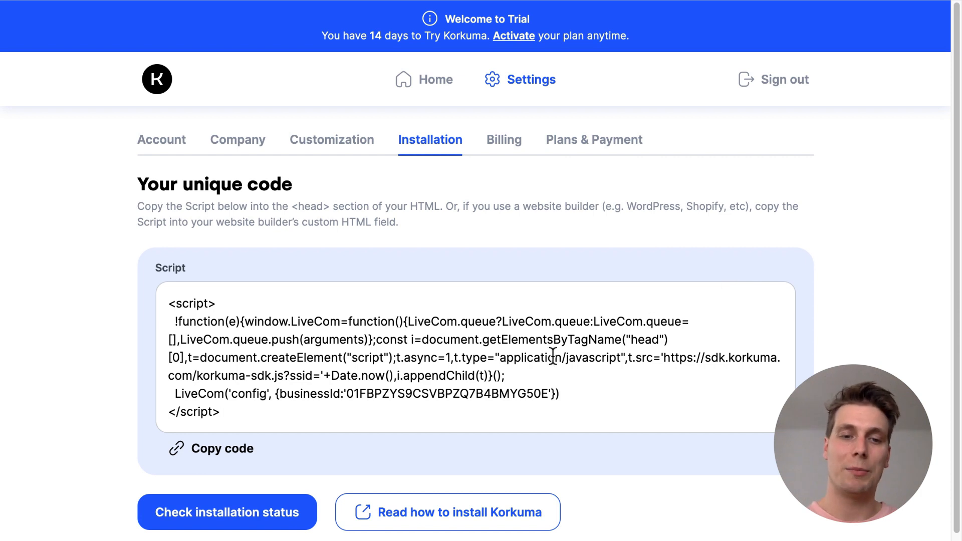
drag(282, 414, 177, 312)
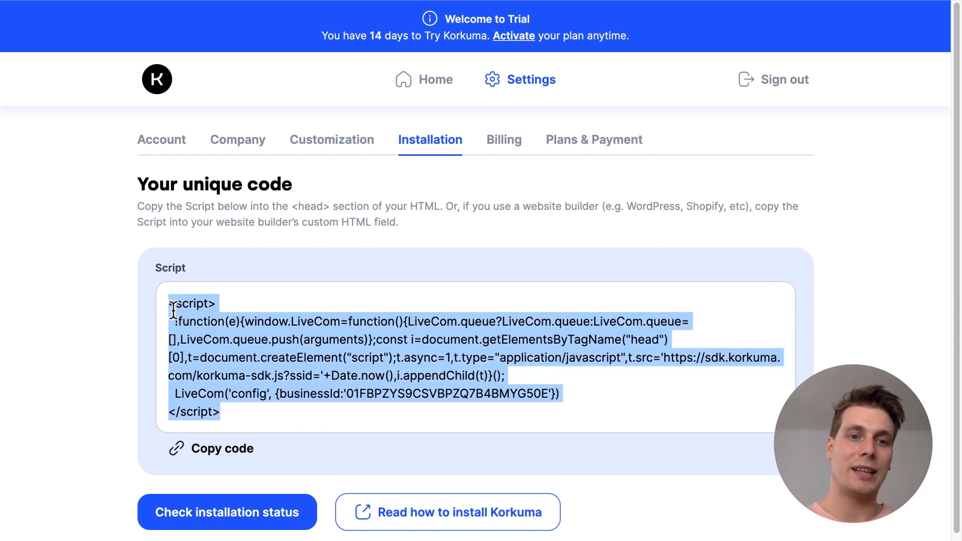
right_click(181, 312)
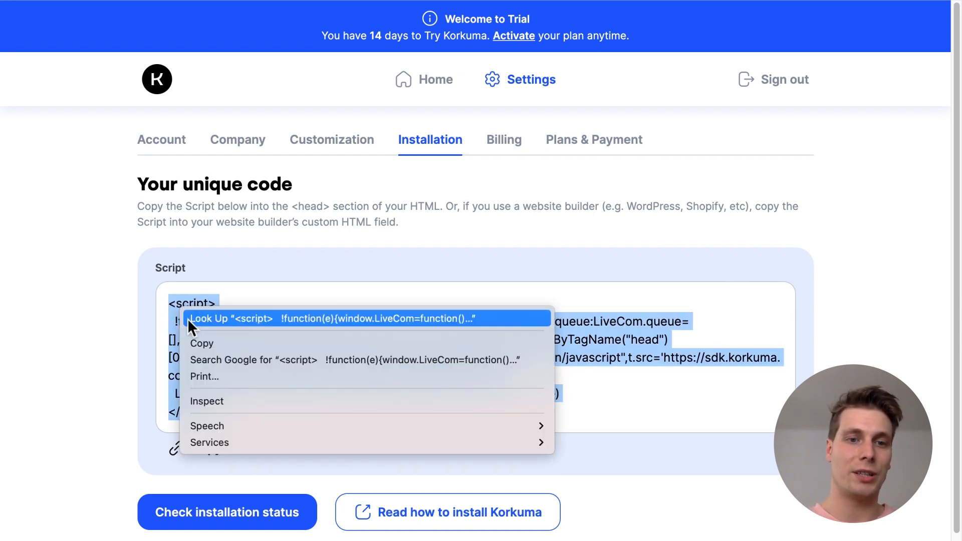
click(203, 339)
Switch to the Carrd site editor and add an Embed element containing the copied installation script
click(59, 232)
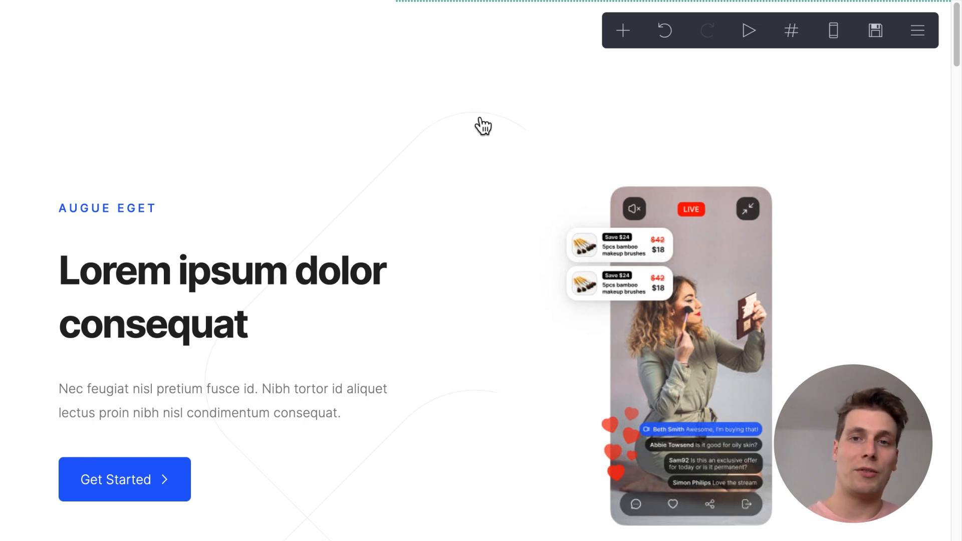
click(624, 31)
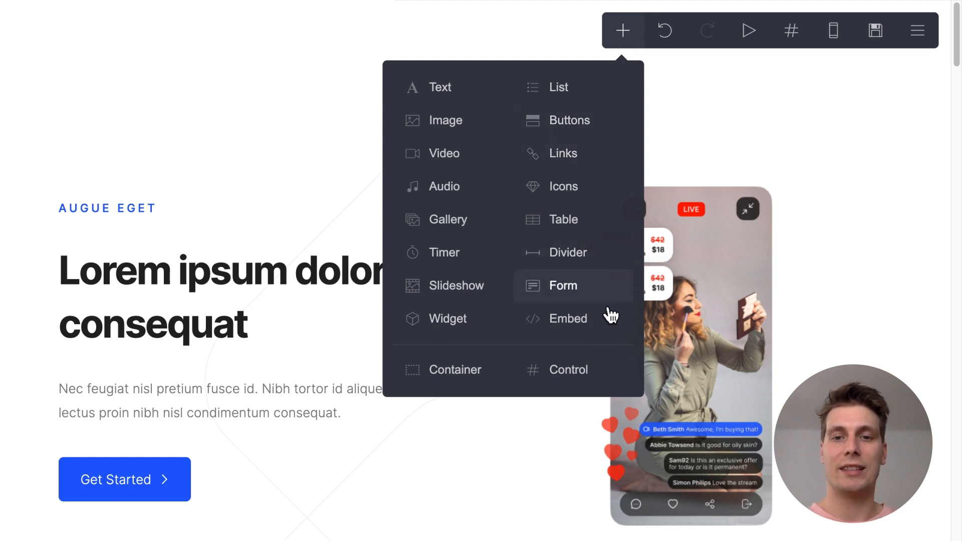
click(591, 329)
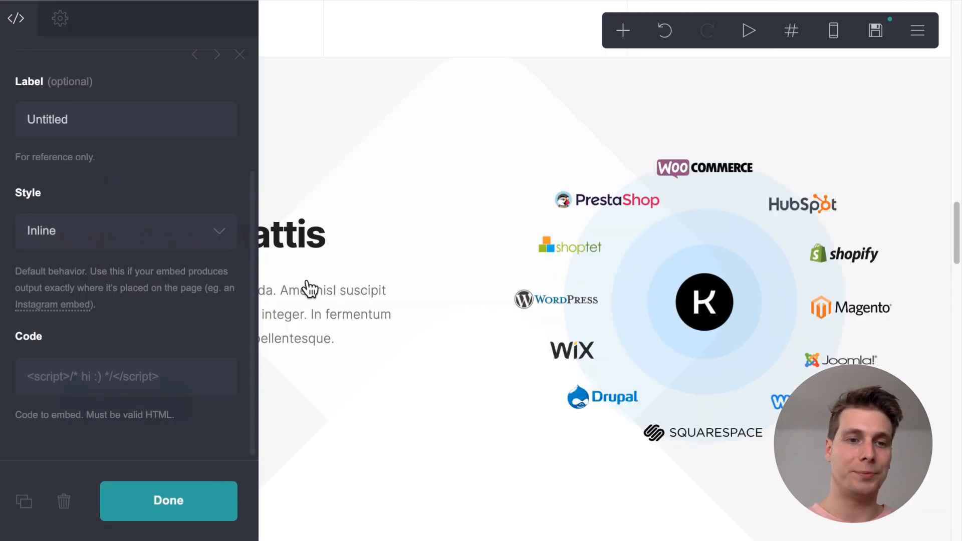
click(156, 389)
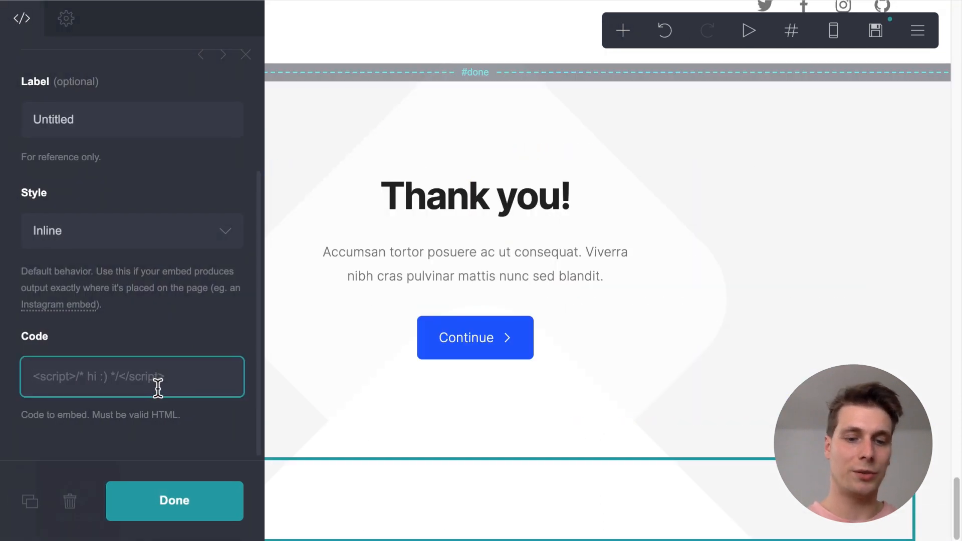
key(ctrl+v)
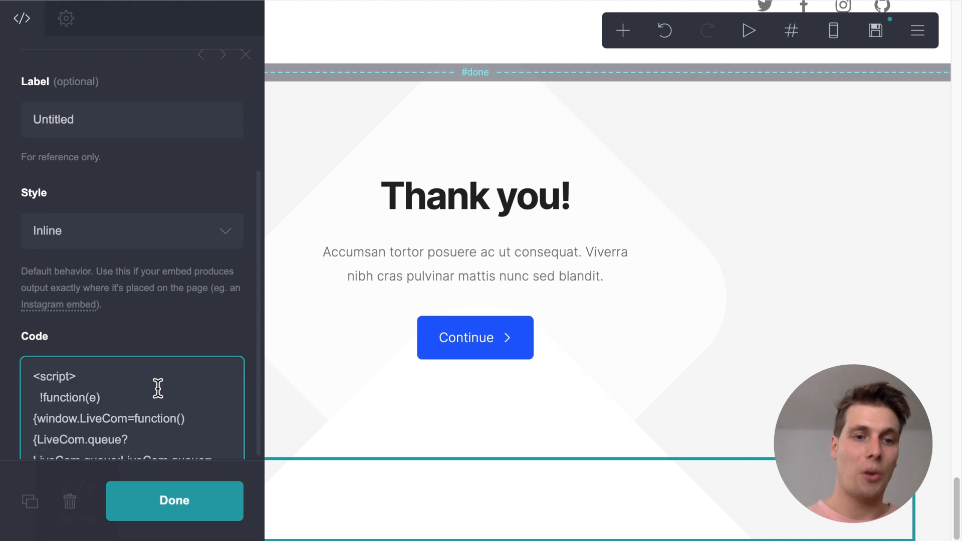
click(208, 510)
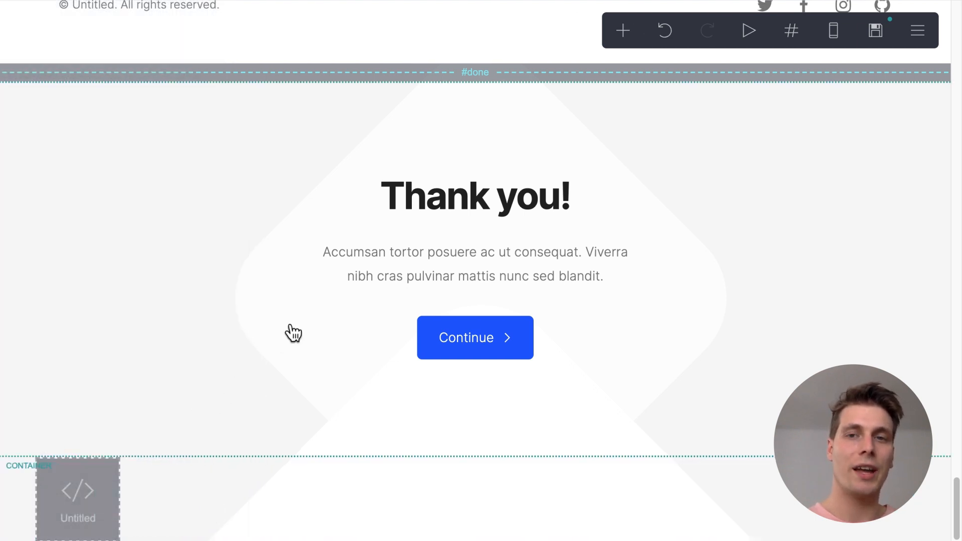
Save and publish the site changes, closing the publishing confirmation
click(878, 45)
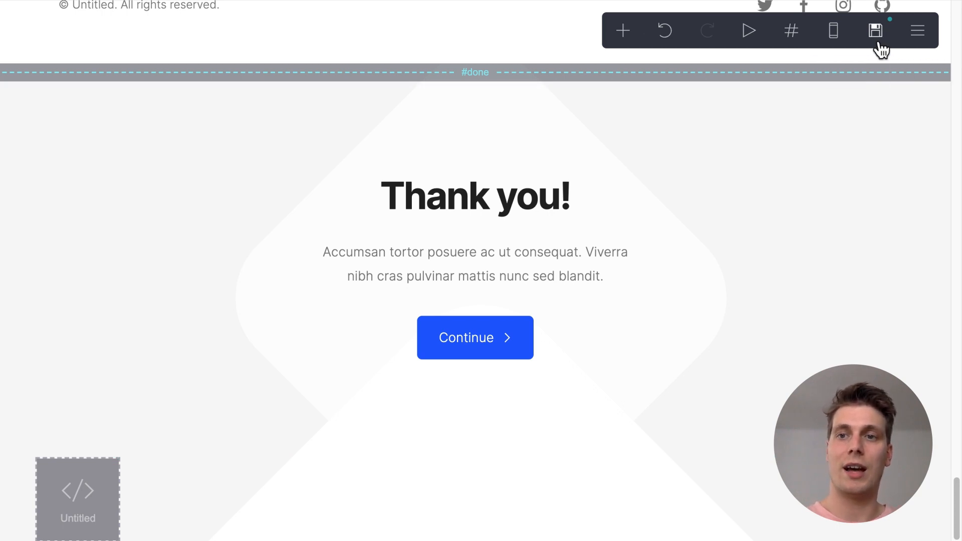
click(187, 500)
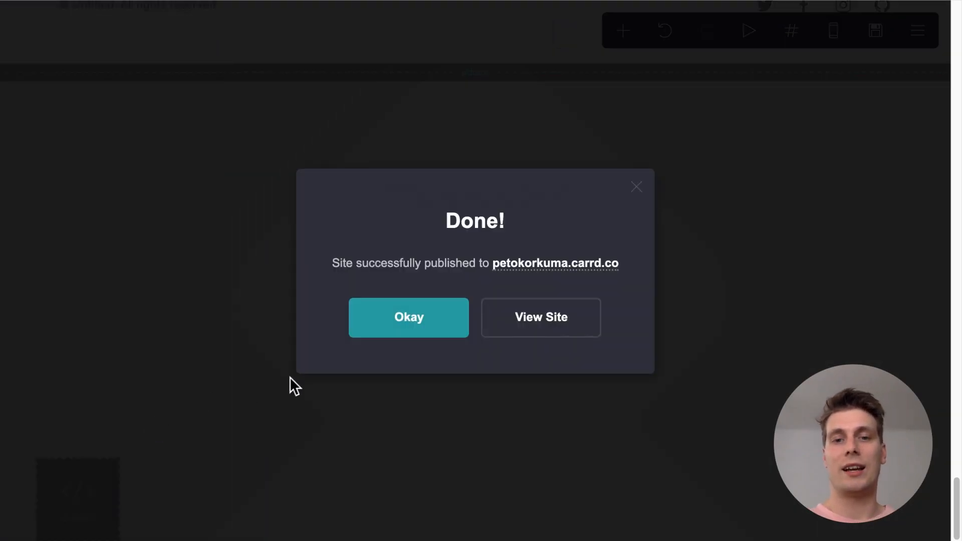
click(428, 329)
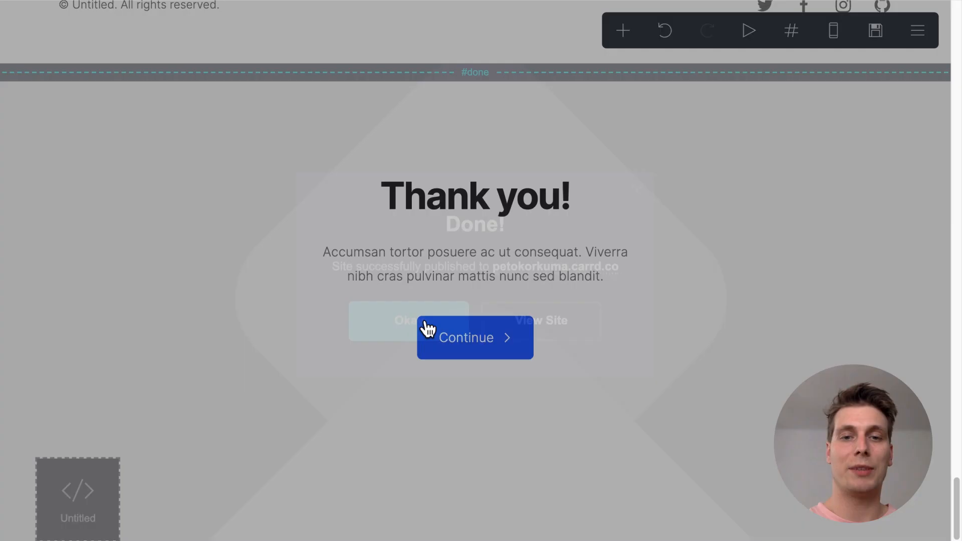
Switch back to Korkuma, check the installation status and return to the dashboard
mouse_move(467, 3)
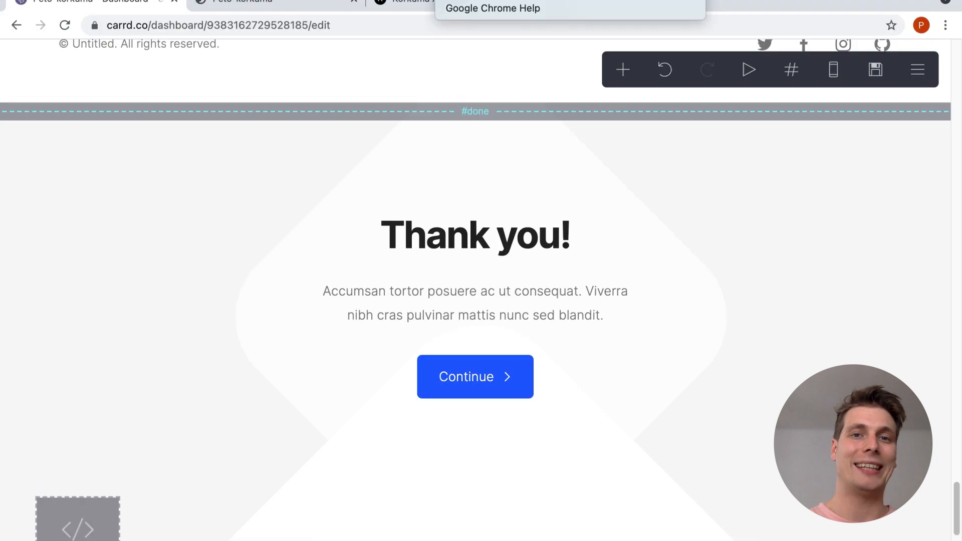
click(408, 7)
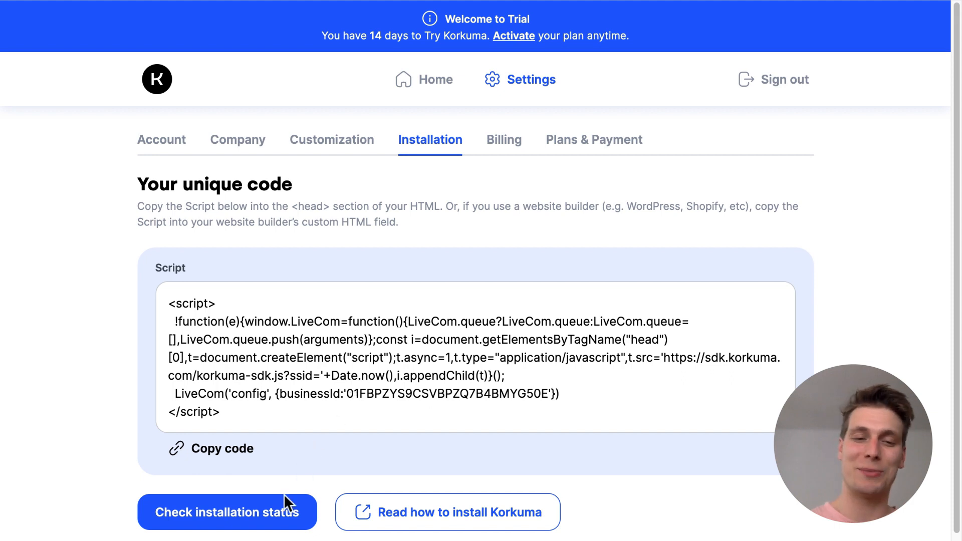
click(310, 521)
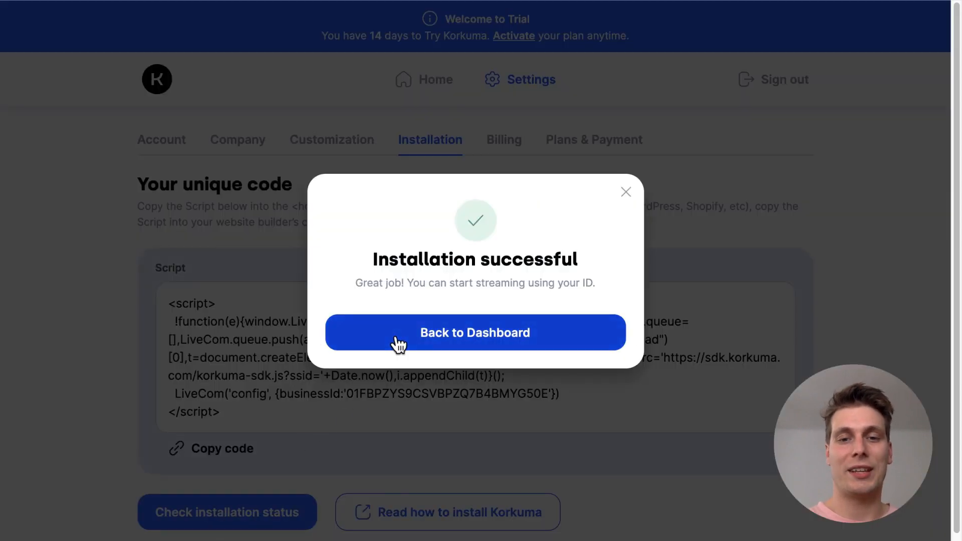
click(399, 343)
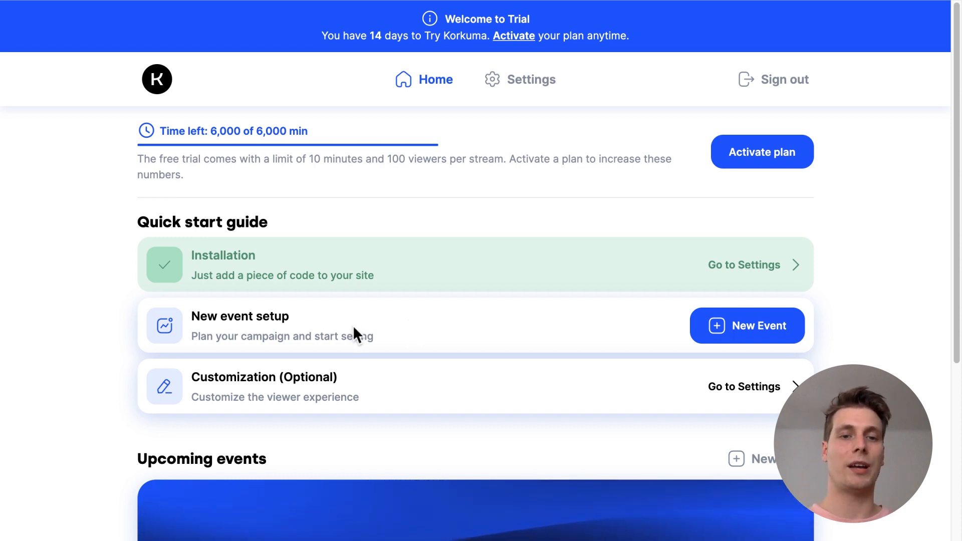
Open the customization settings and compare the desktop preview with the mobile preview
click(753, 392)
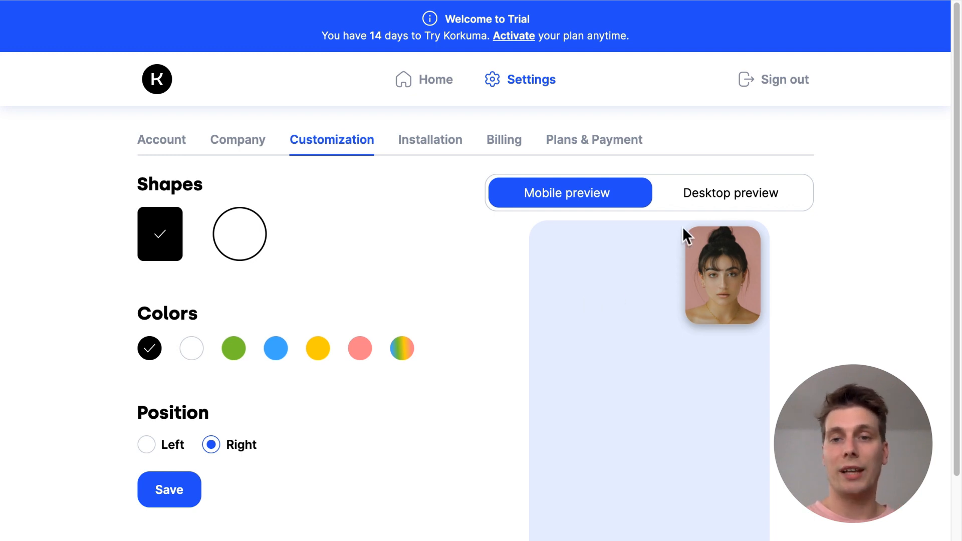
click(708, 200)
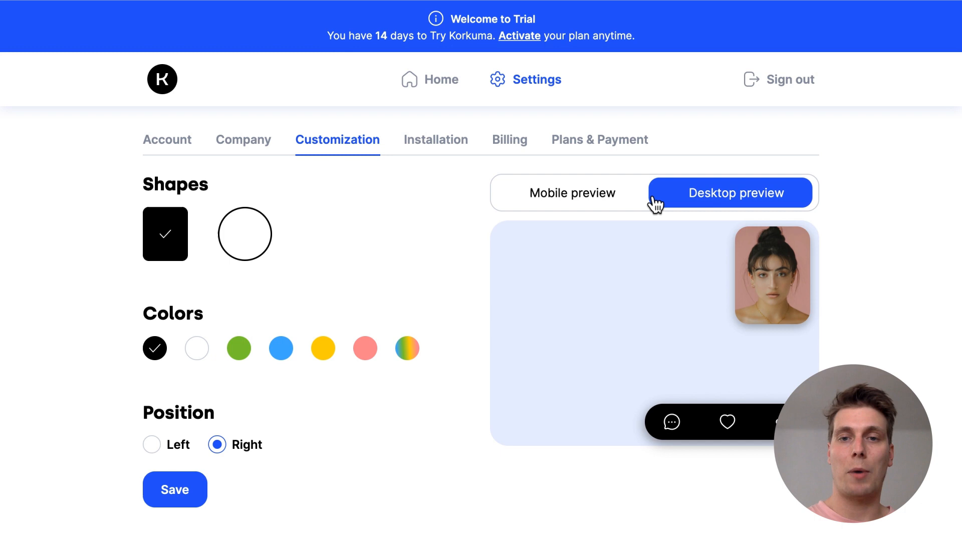
click(599, 200)
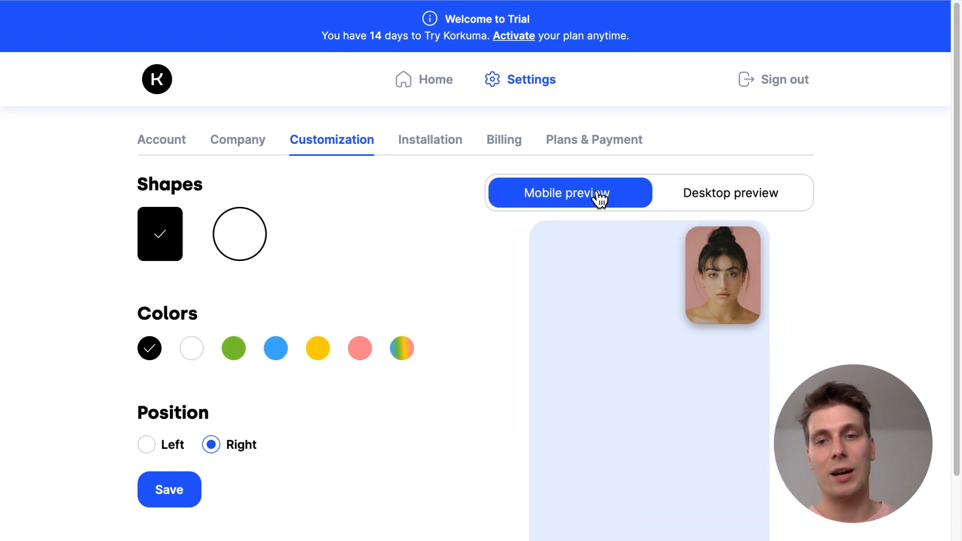
Set the widget shape to the circle and its color to the multicolor gradient
click(256, 255)
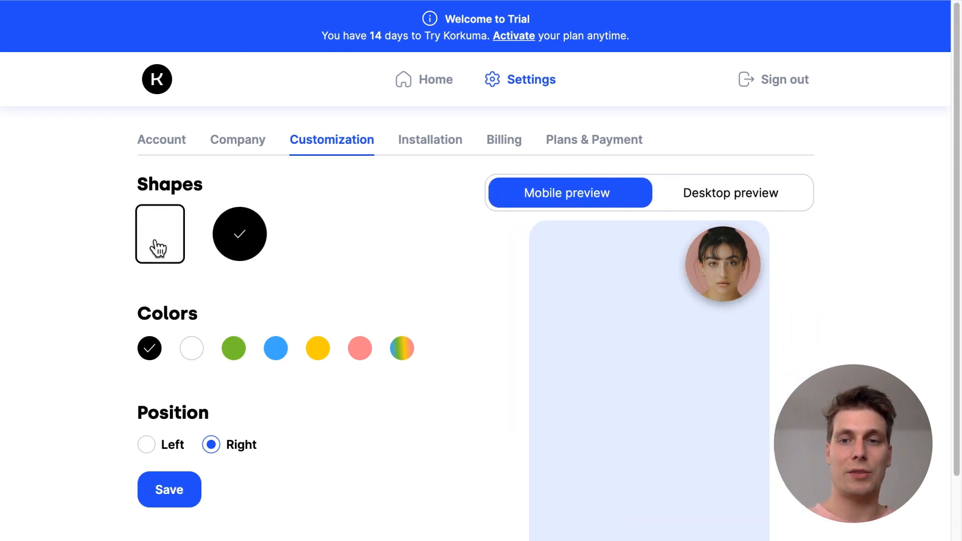
click(158, 248)
click(237, 245)
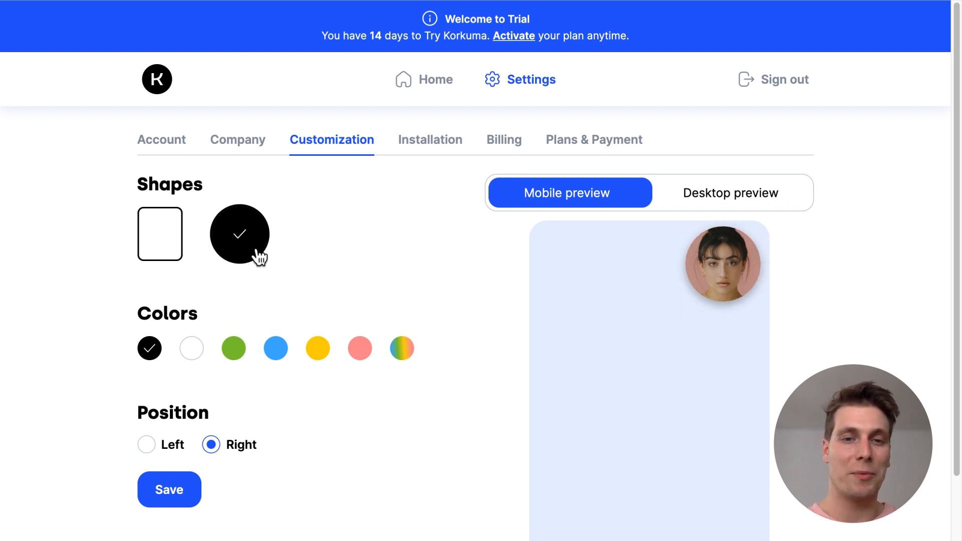
click(407, 352)
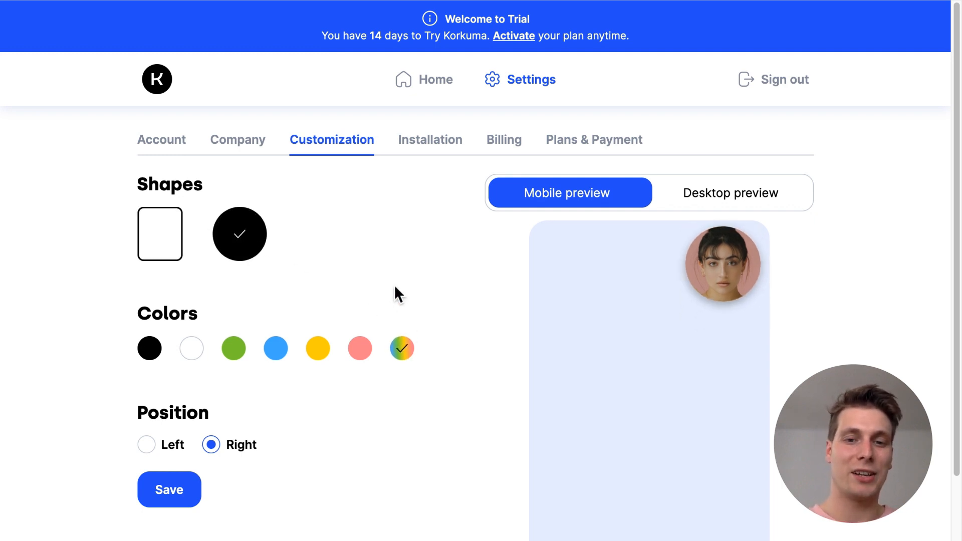
scroll(401, 296, down, 2)
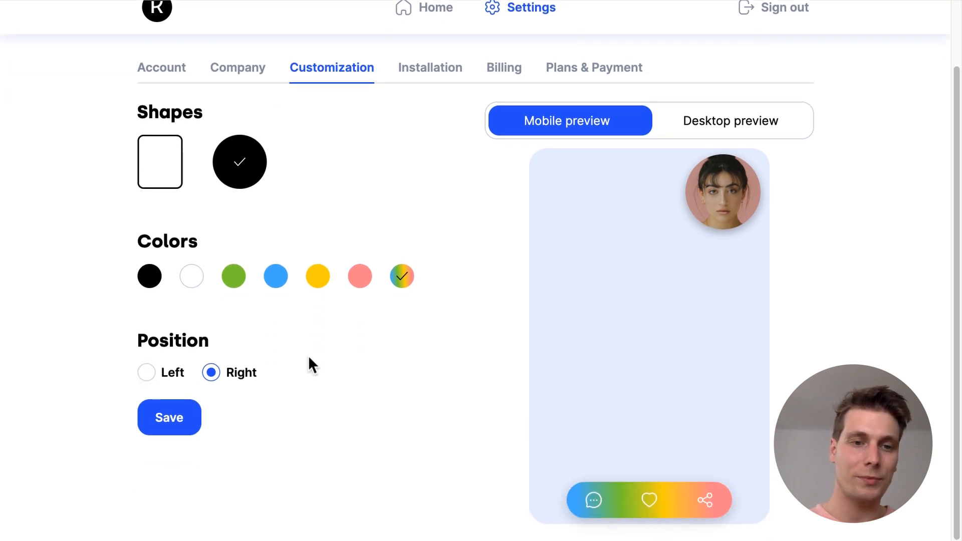
Set the widget position to Left and save the customization
click(149, 371)
scroll(332, 373, up, 1)
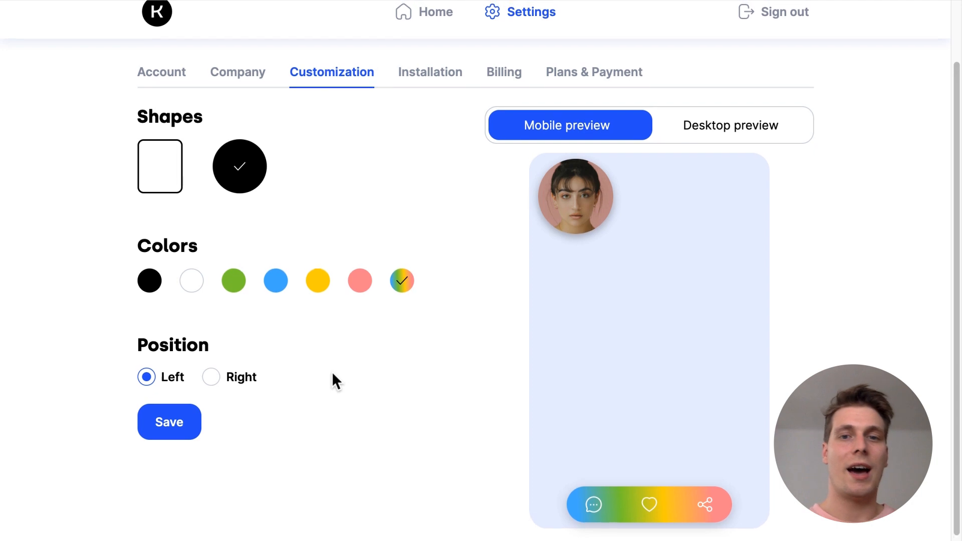
click(173, 437)
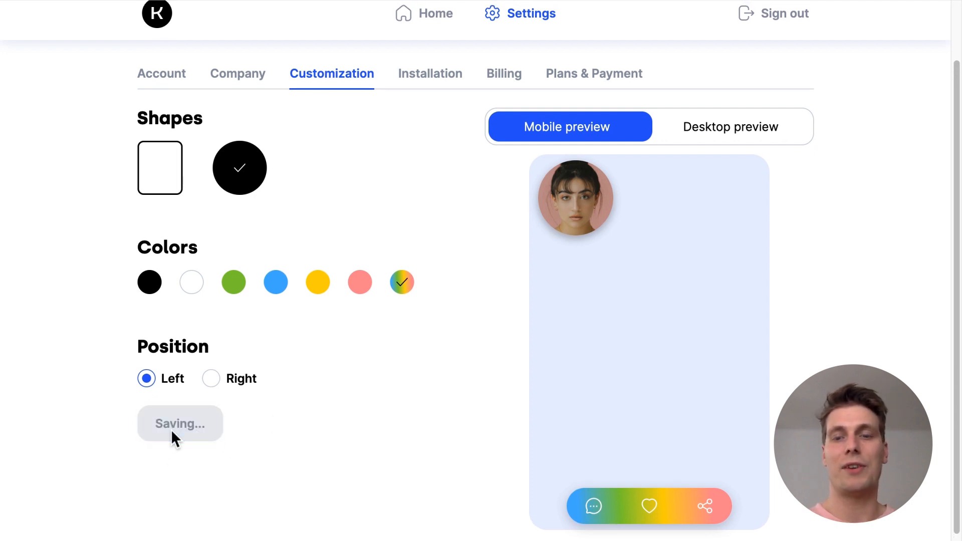
scroll(256, 159, down, 1)
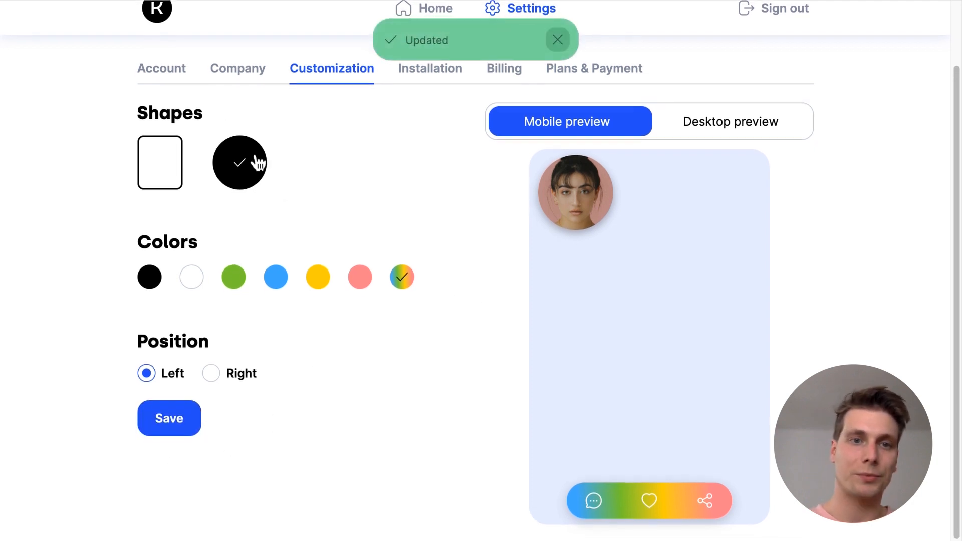
Start a new event from the home page and upload the smiling-woman JPG from Downloads as its event image
click(417, 11)
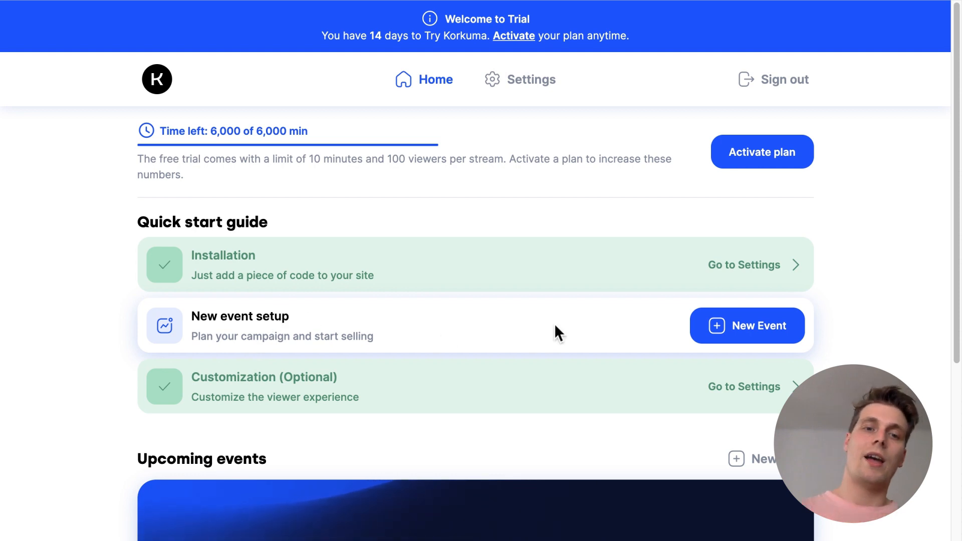
click(742, 334)
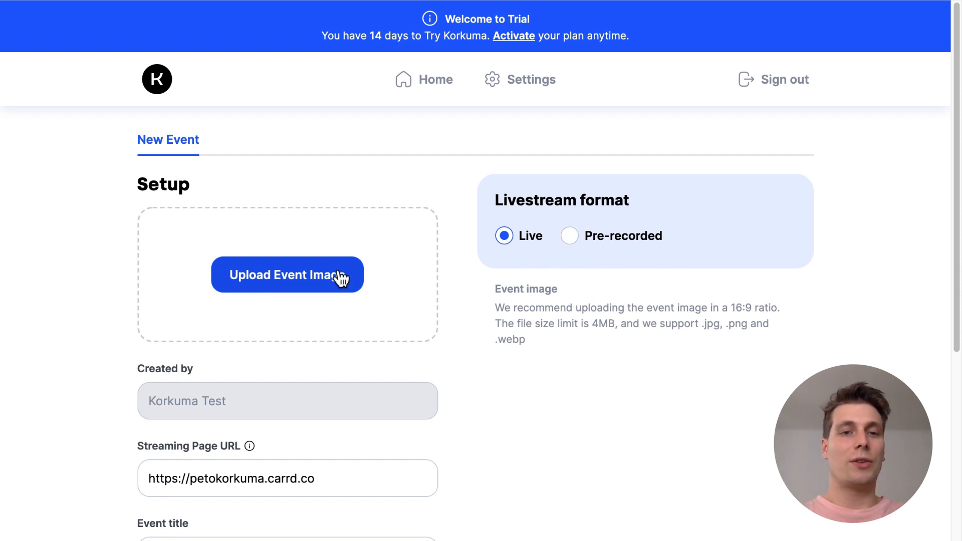
click(380, 284)
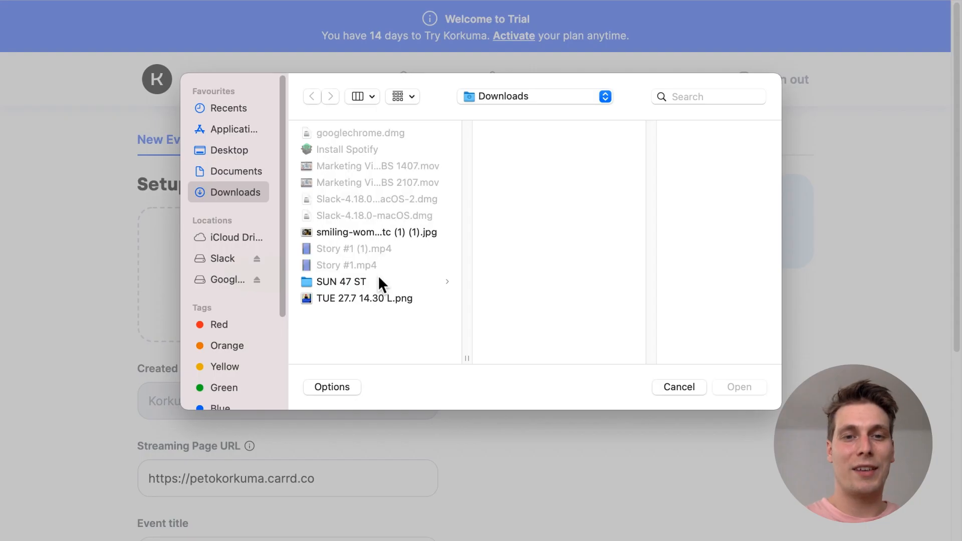
double_click(374, 233)
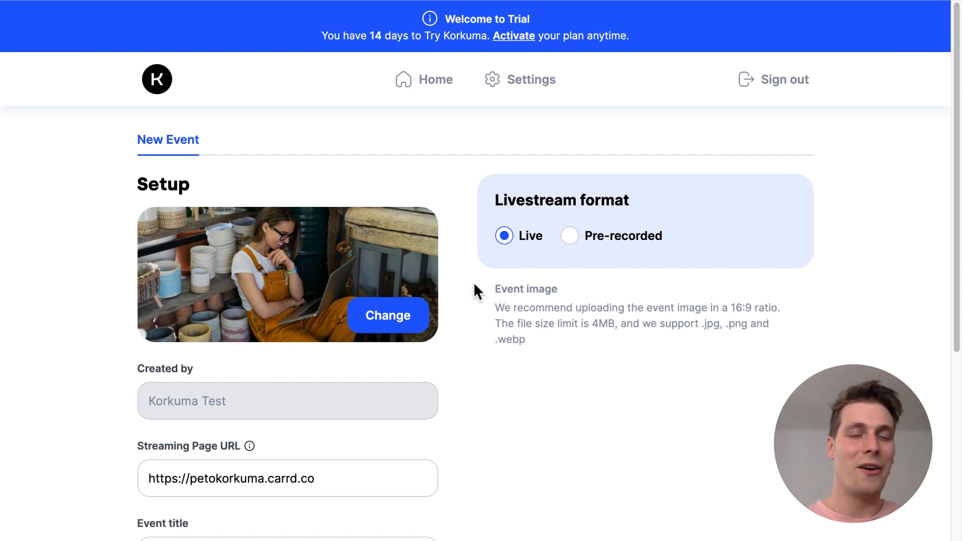
Enter "Testing Korkuma for new users" as the event title
scroll(513, 371, down, 2)
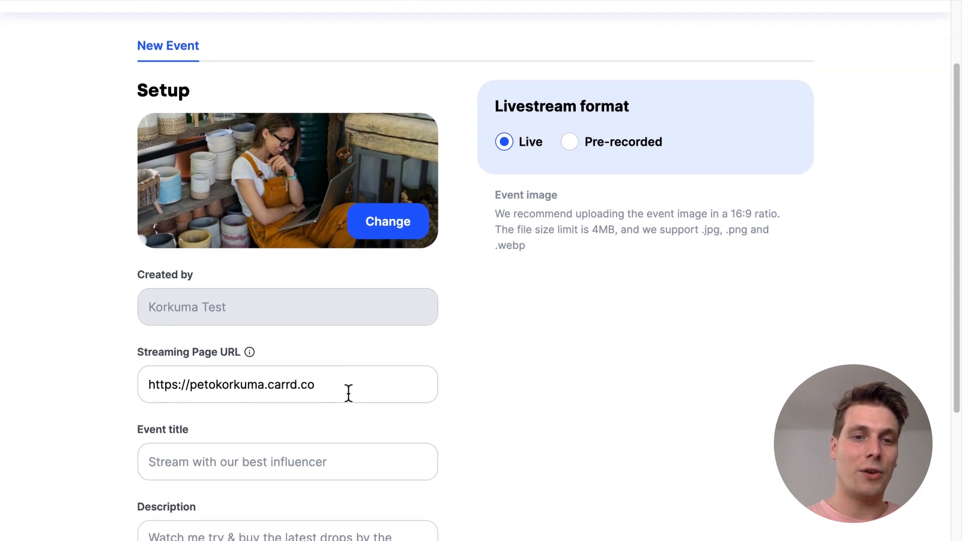
scroll(482, 381, down, 1)
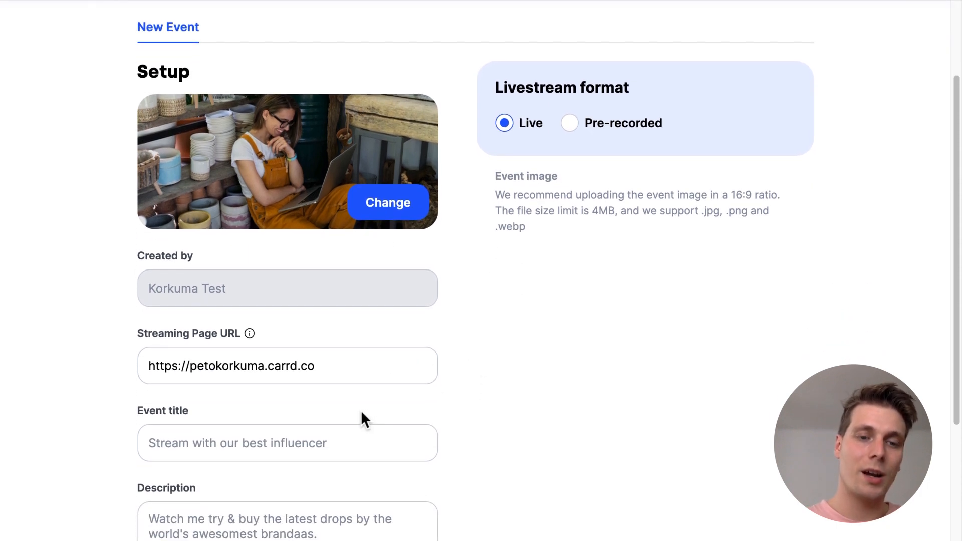
click(357, 429)
scroll(506, 425, down, 1)
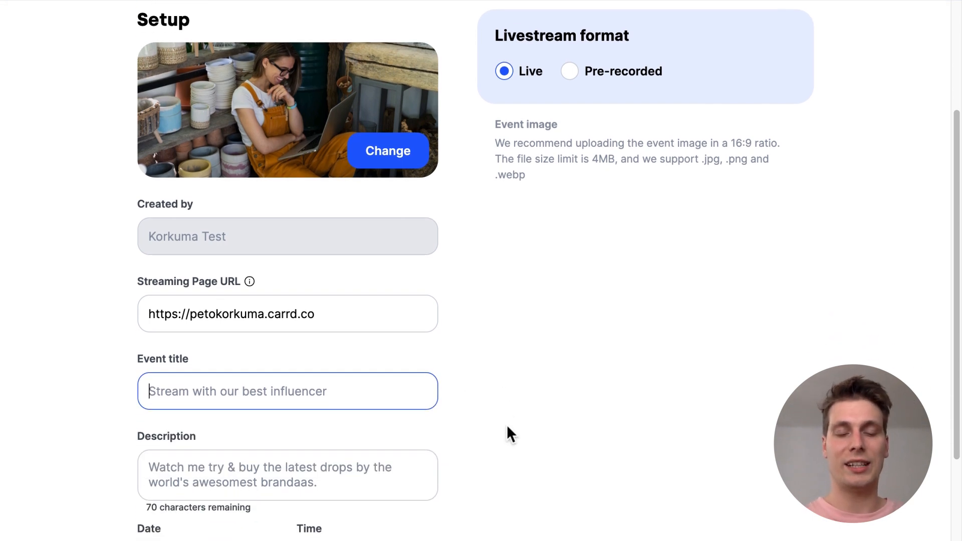
text(Test)
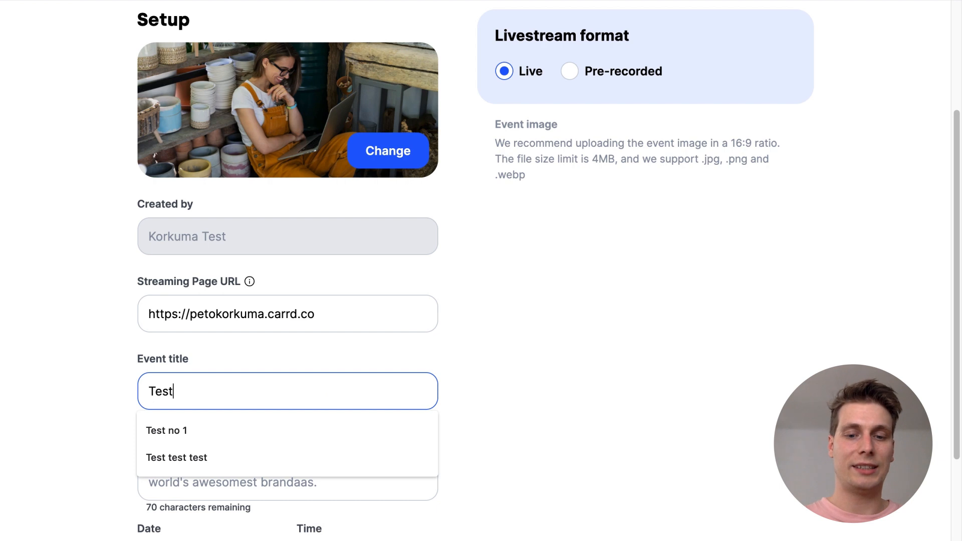
text(ing Kork)
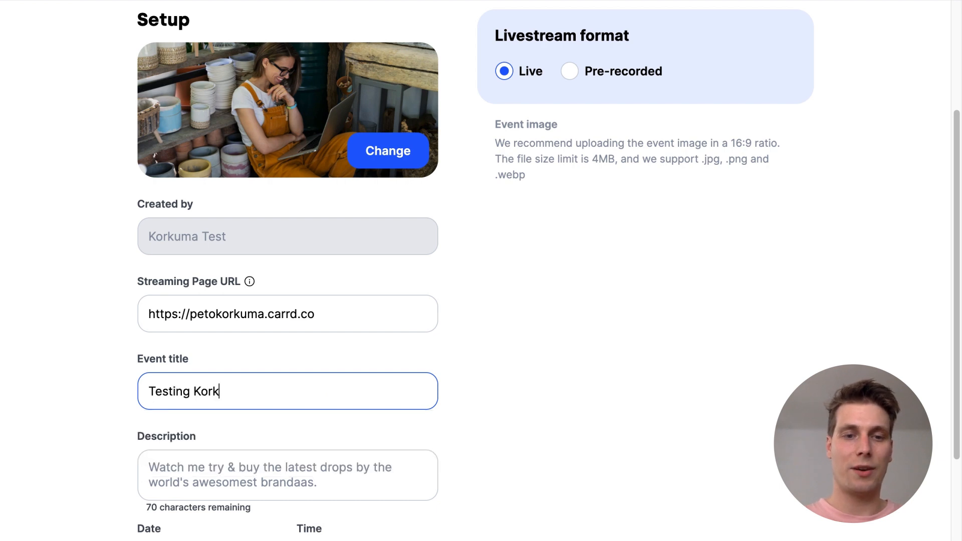
text(uma for )
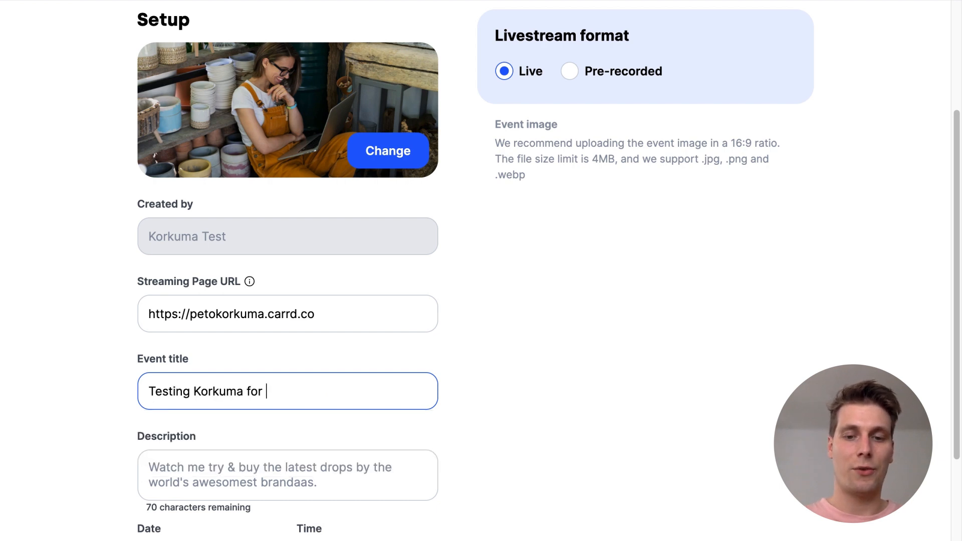
text(new users)
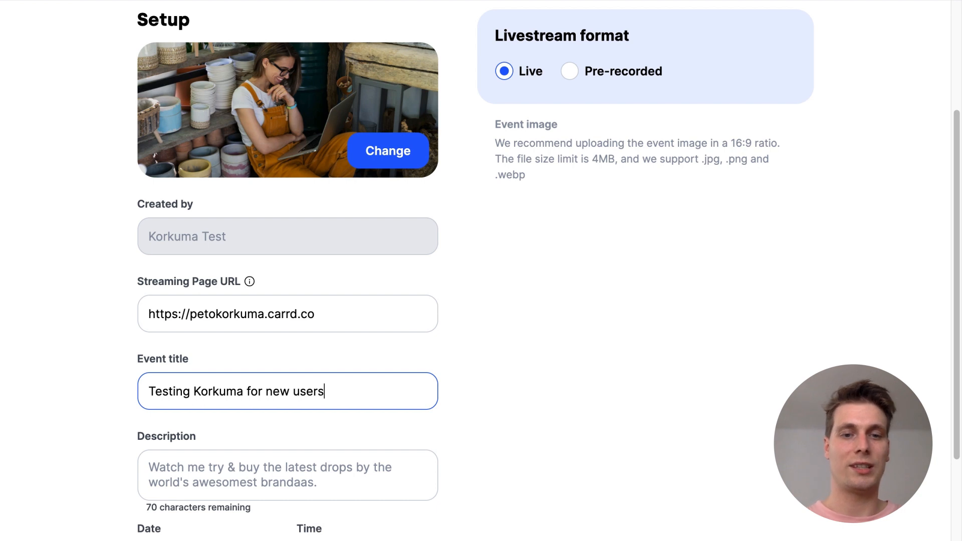
Enter the description "Super fun time with" followed by the host's first name, and submit the event setup
click(338, 478)
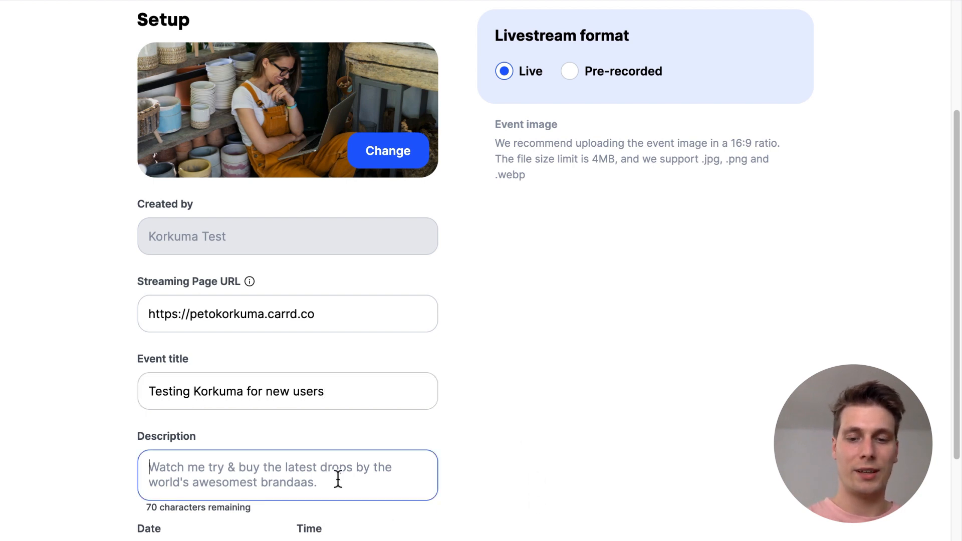
text(Super )
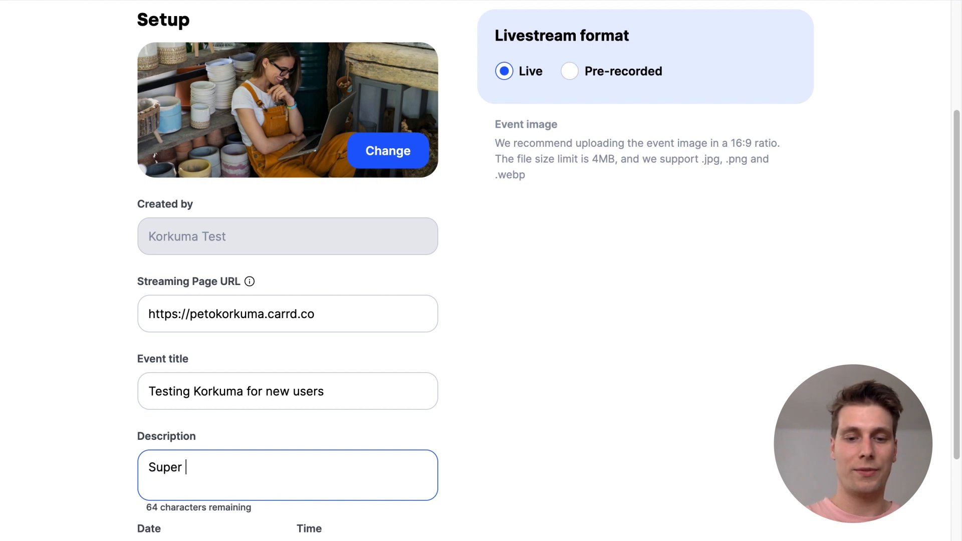
text(fun time with Pete)
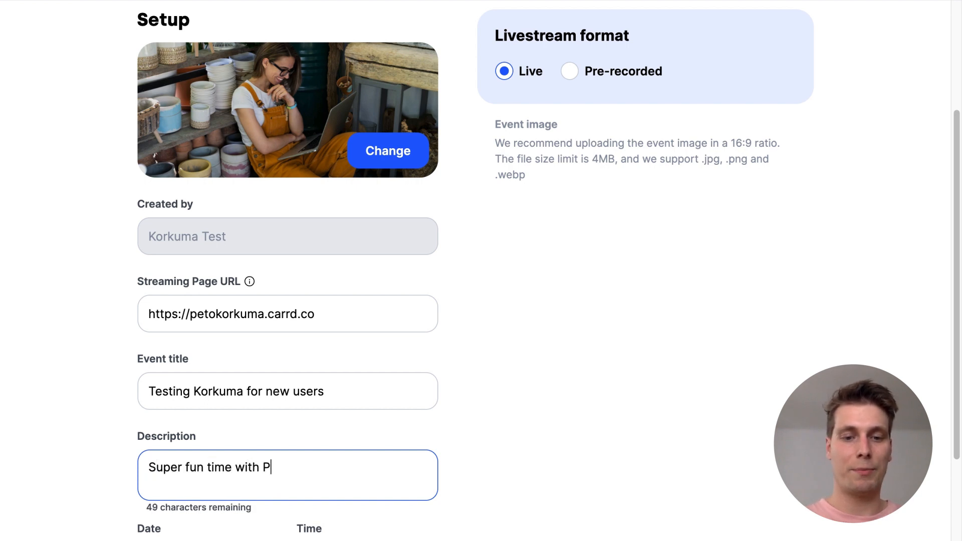
click(538, 428)
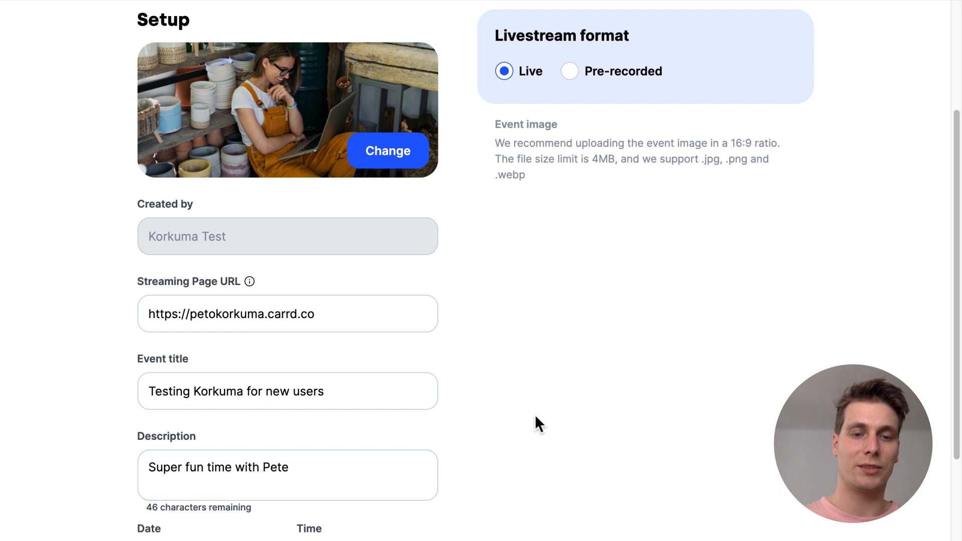
scroll(528, 416, down, 1)
scroll(529, 419, down, 3)
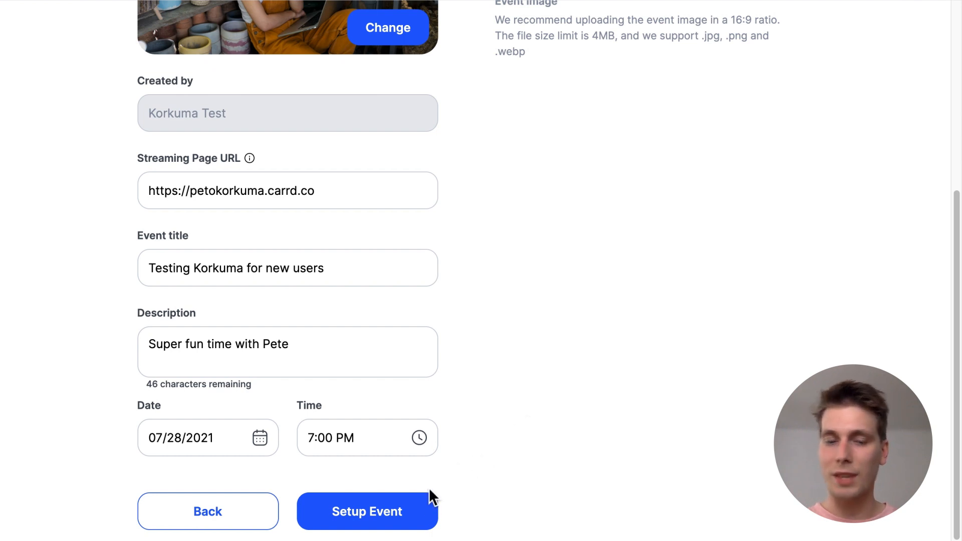
click(422, 516)
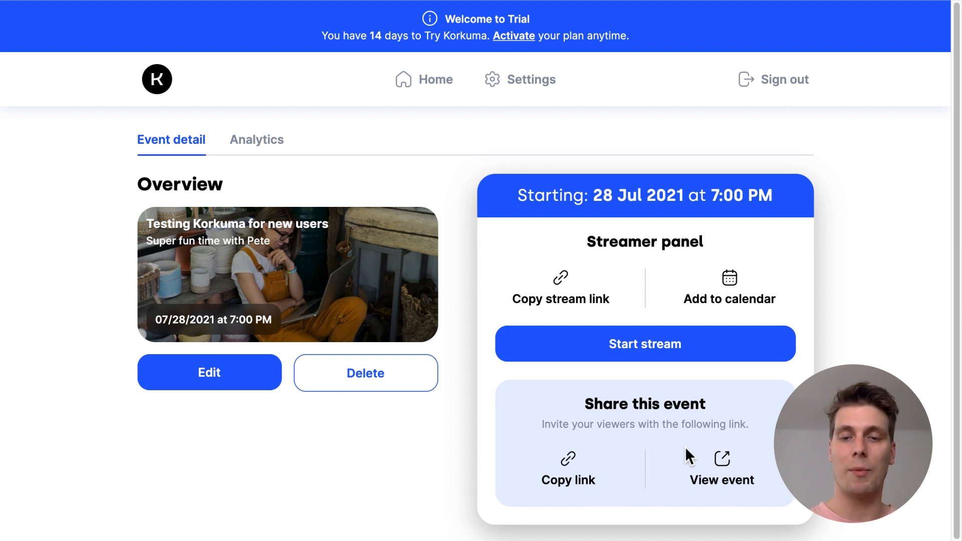
Copy the viewer link of the event and open it in a new browser tab
click(582, 479)
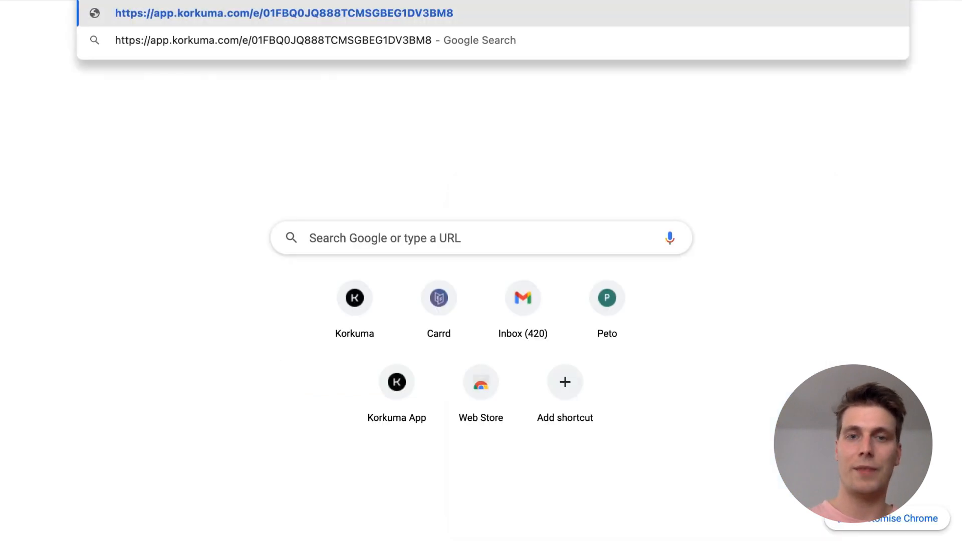
key(Return)
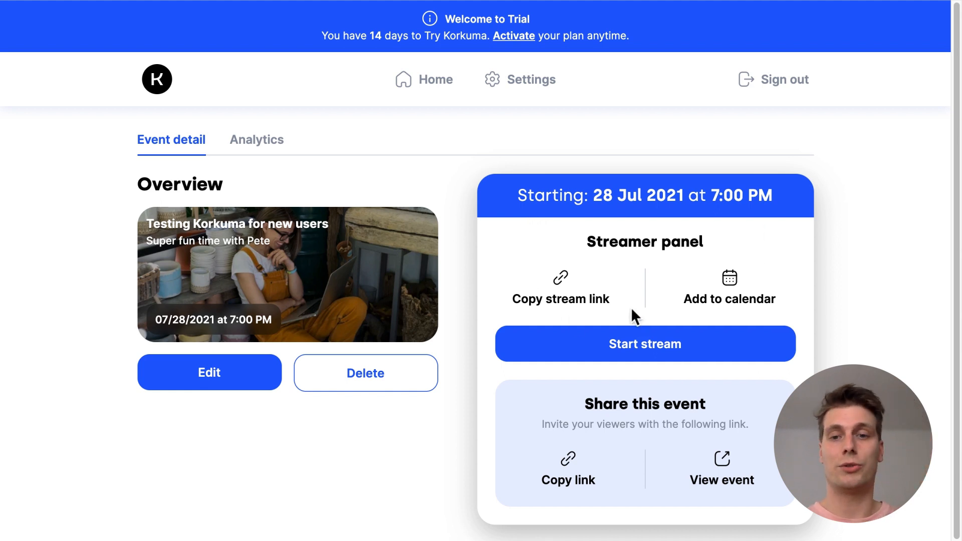
Start the stream from the event detail page with the nickname Dracutela and go live
click(631, 350)
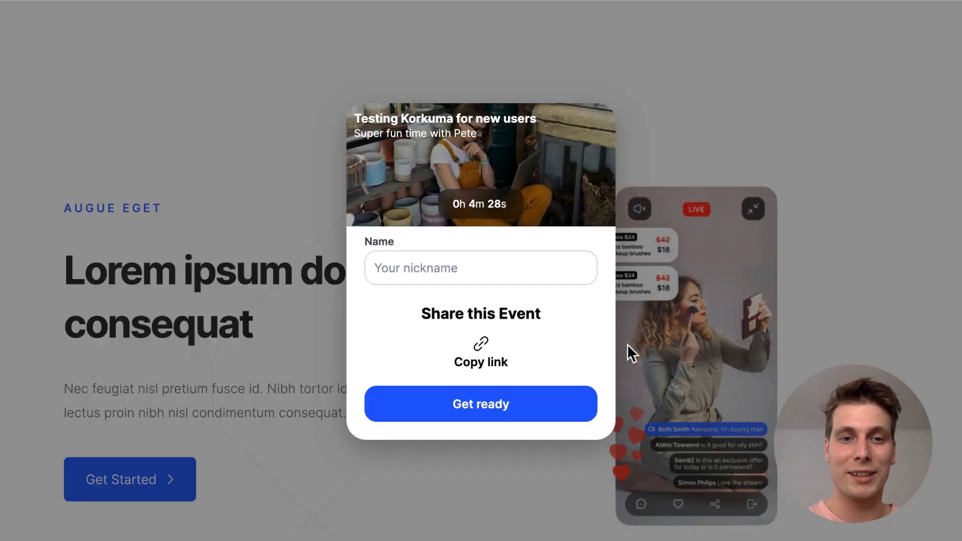
click(473, 261)
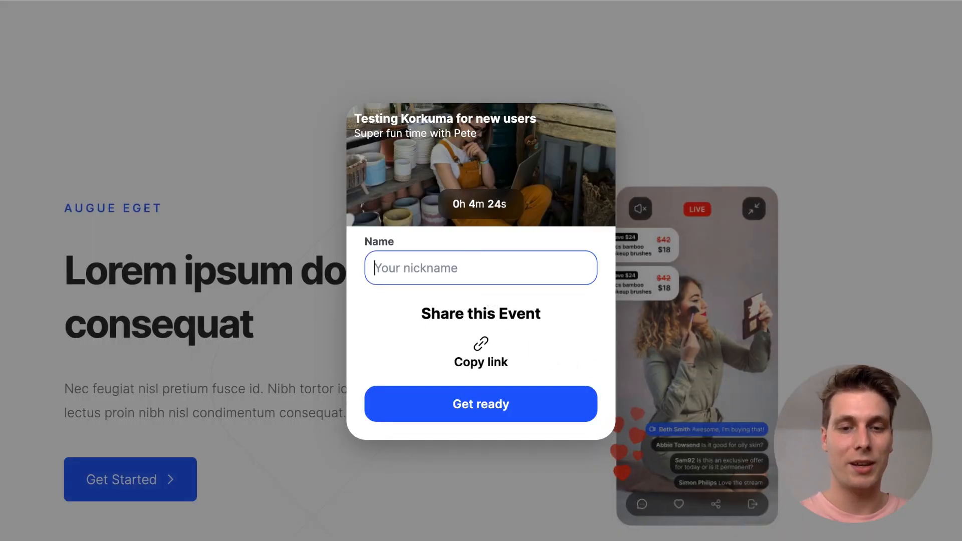
text(Dracutela)
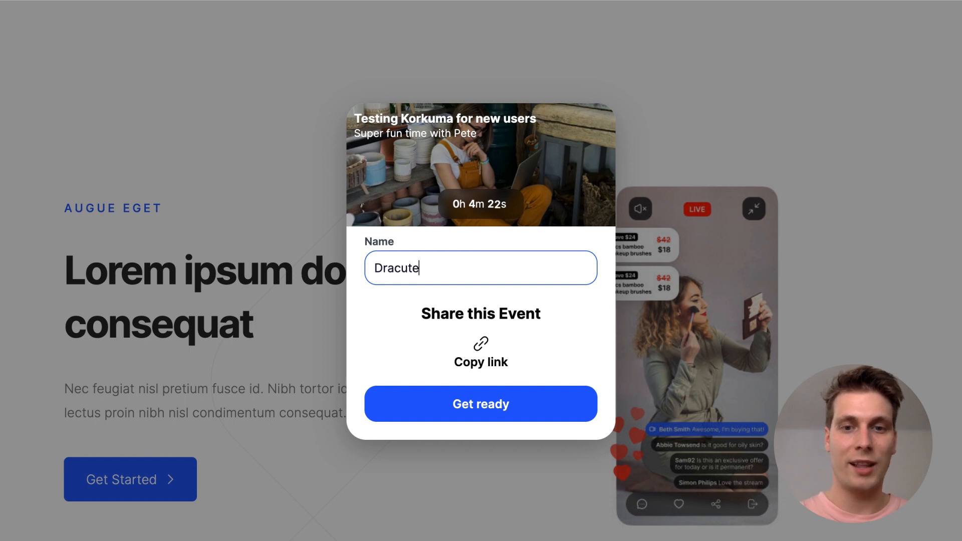
click(495, 405)
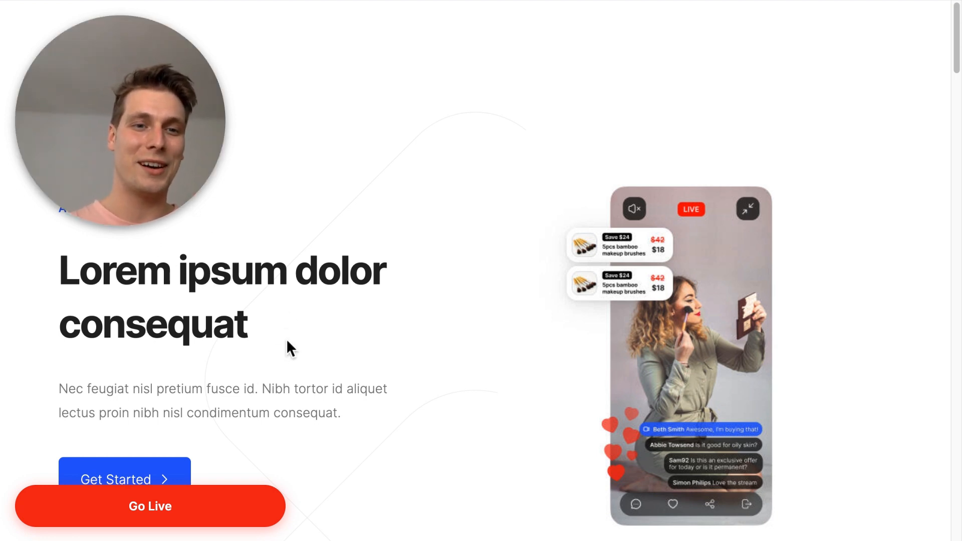
click(236, 504)
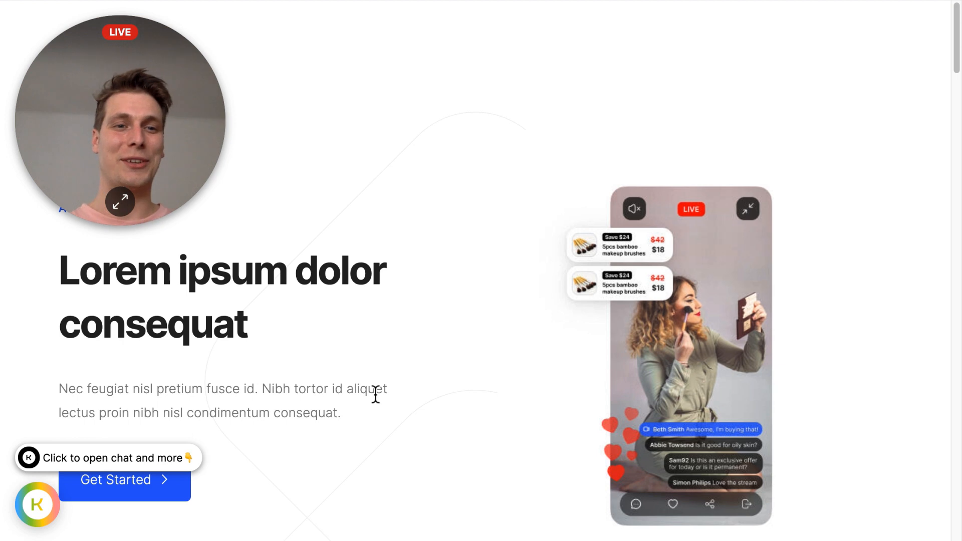
Expand the live stream and send the chat comment "Hello Everyone welcome to the show"
click(129, 214)
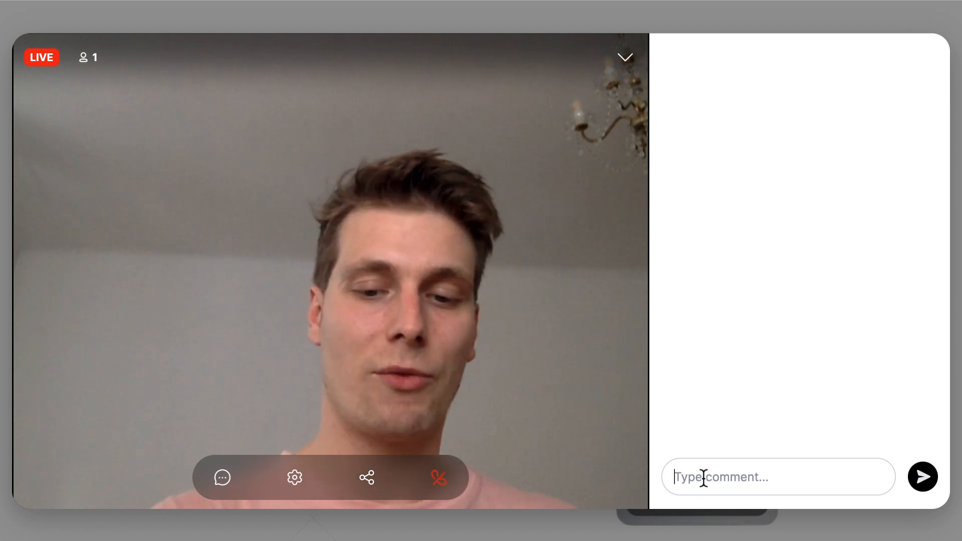
text(Hello )
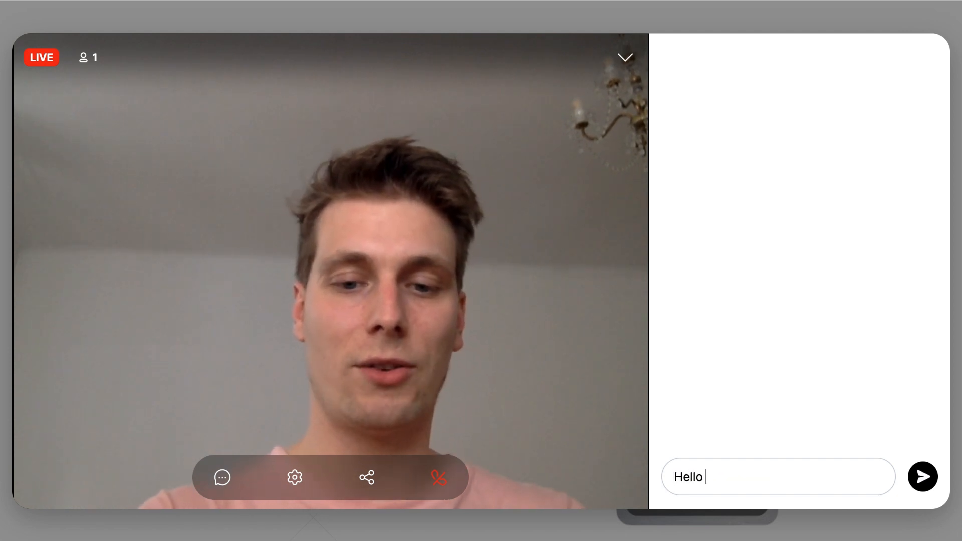
text(Everyone )
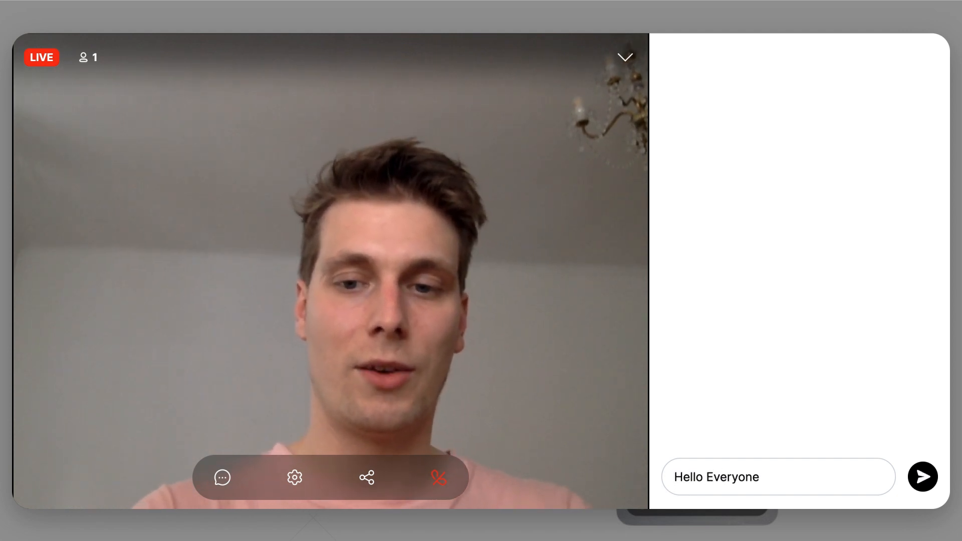
text(welco)
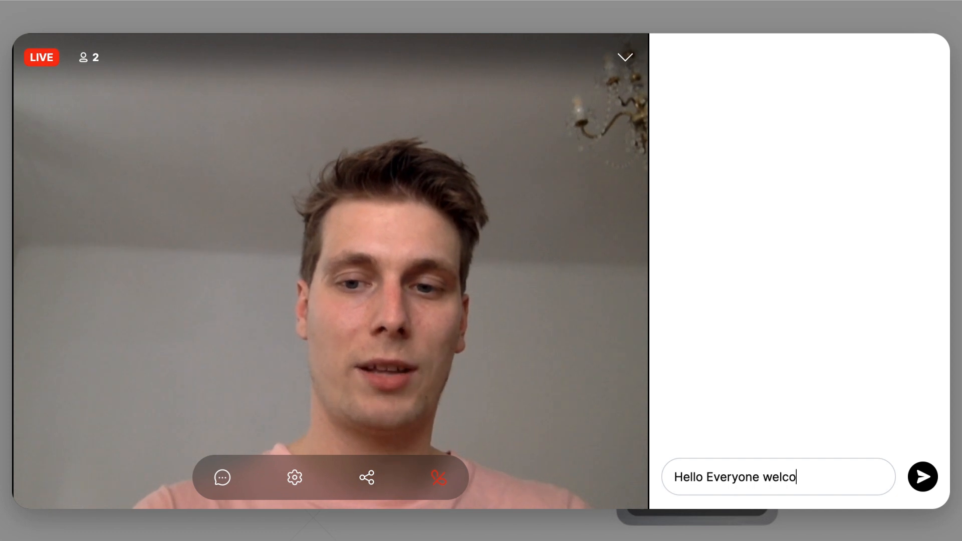
text(me to )
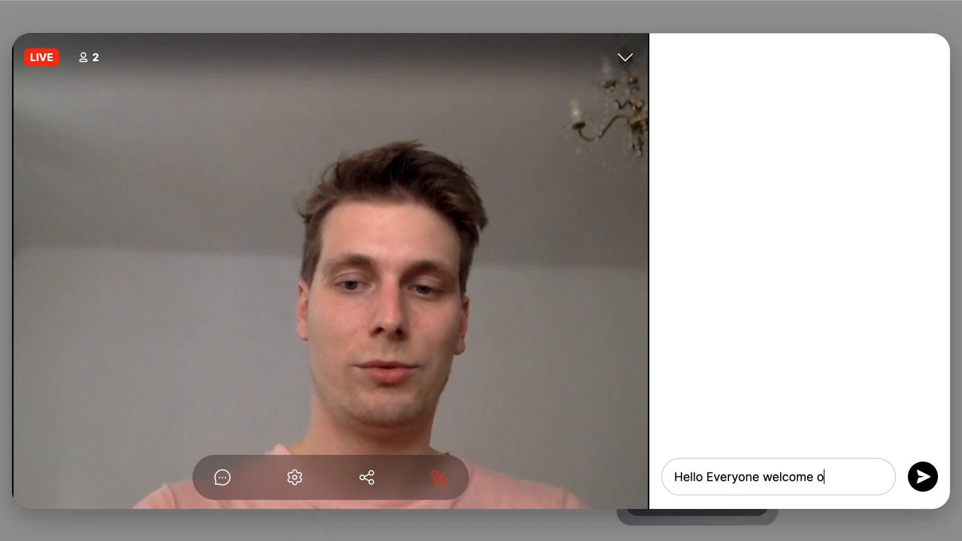
text(the sho)
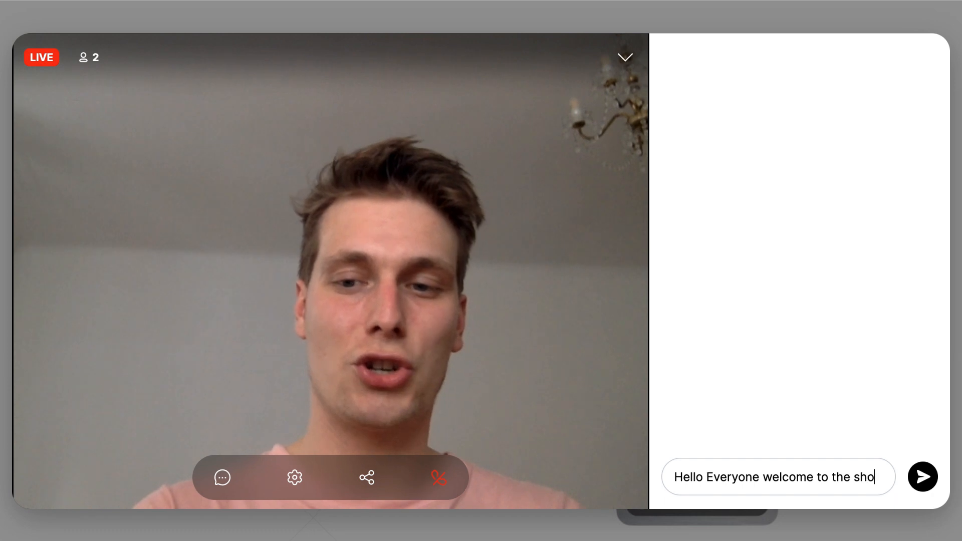
text(w)
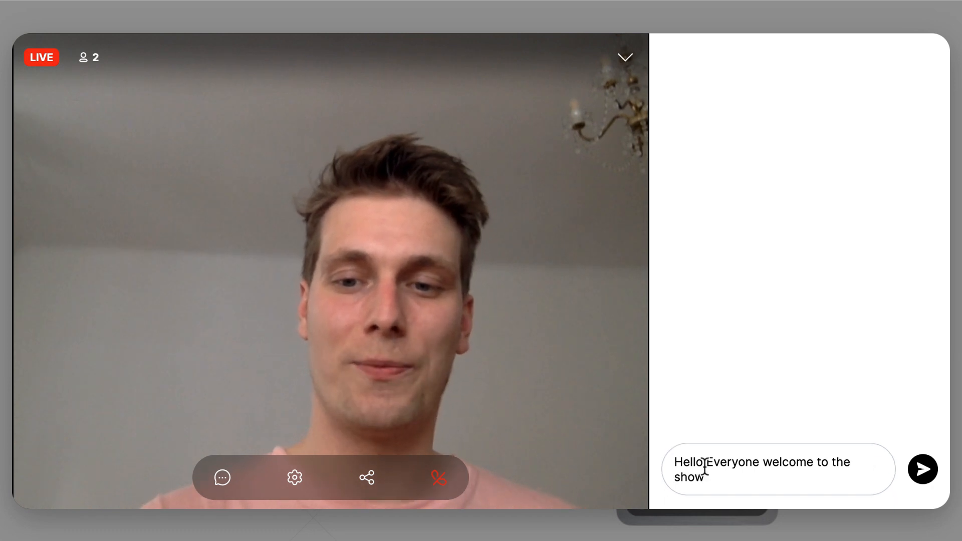
click(922, 473)
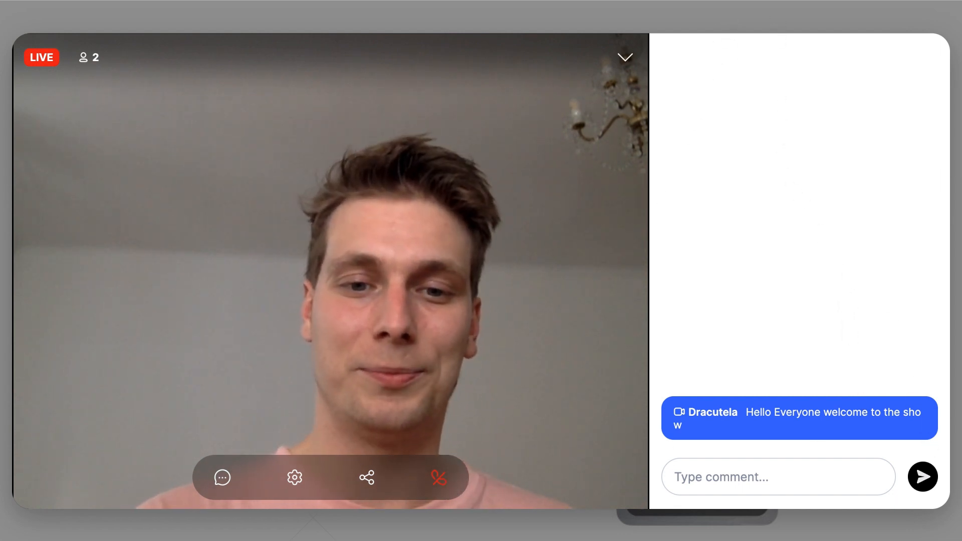
Switch the live stream between the small circle widget and the expanded view, ending on the circle widget
click(625, 58)
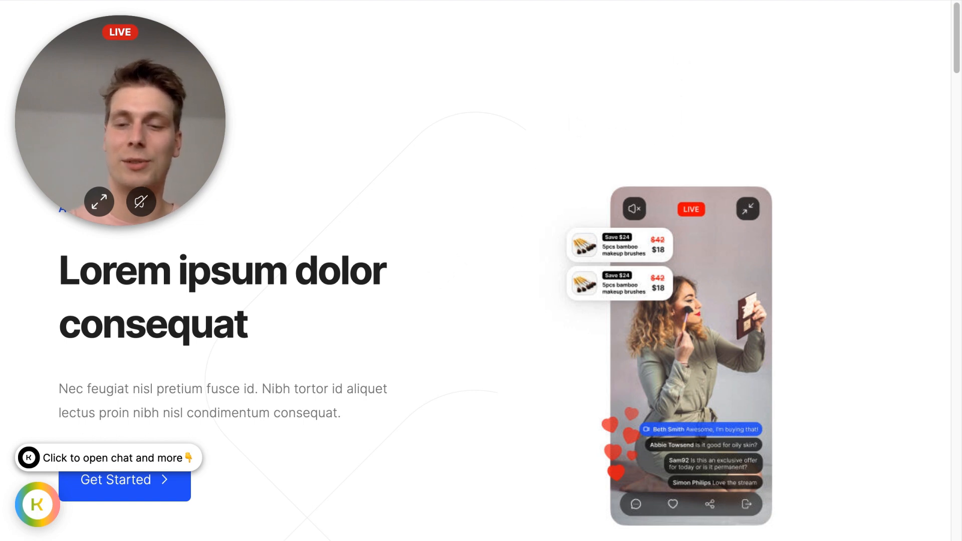
click(99, 201)
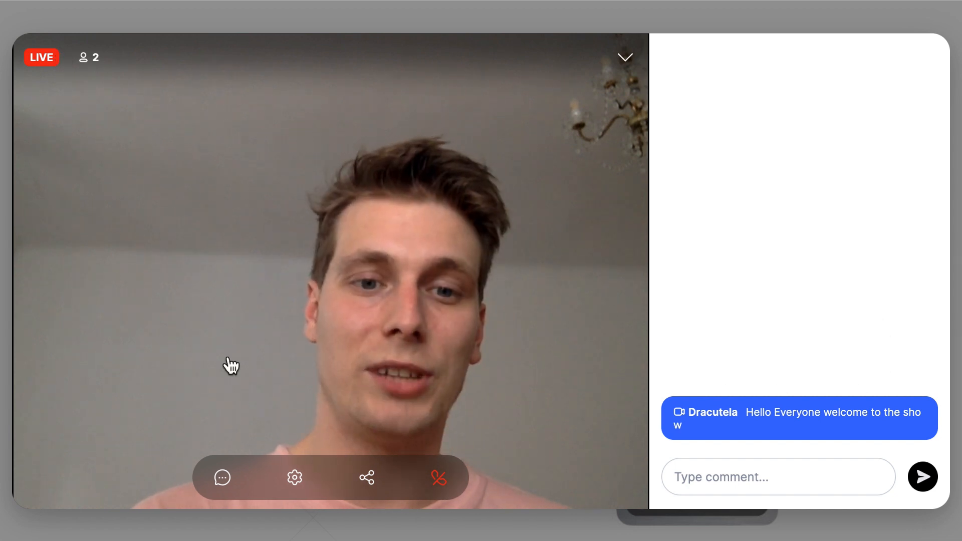
click(623, 57)
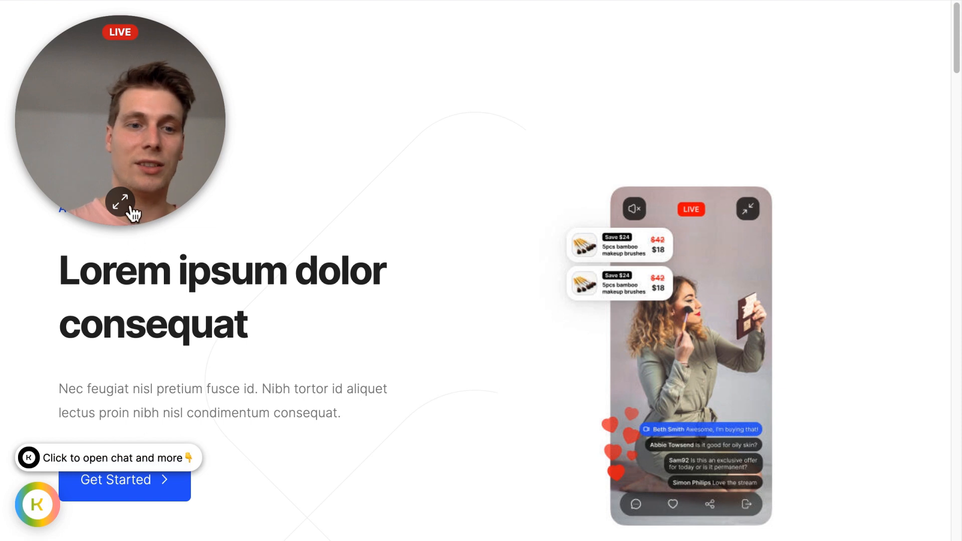